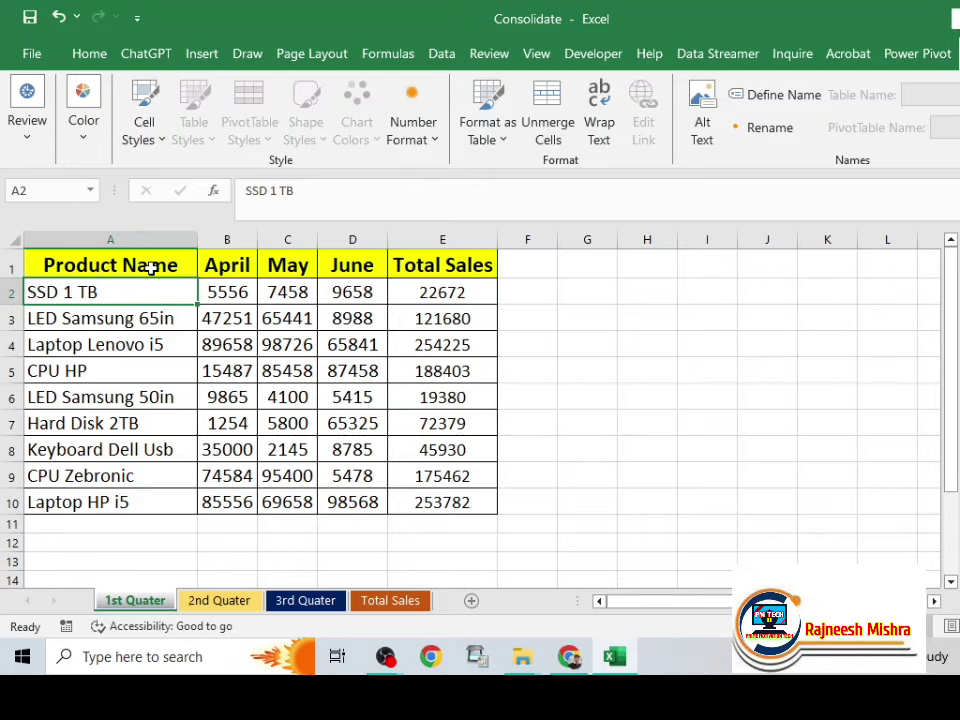
# Select and then clear the April–June table A1:E10 on the 1st Quater sheet
pyautogui.moveTo(150, 266); pyautogui.dragTo(424, 501)
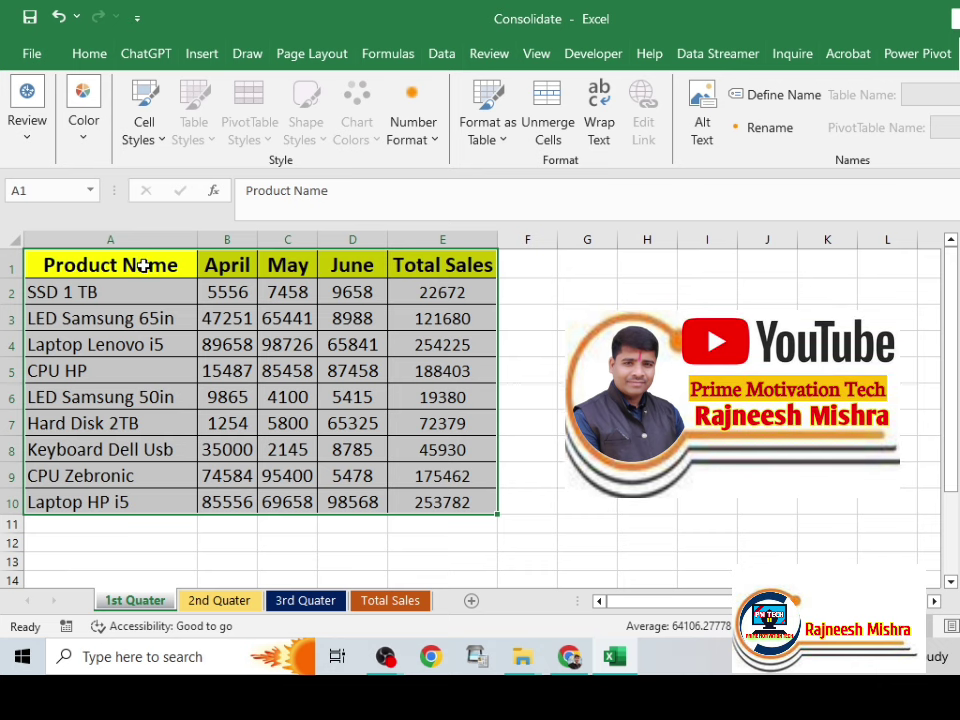
pyautogui.click(145, 265)
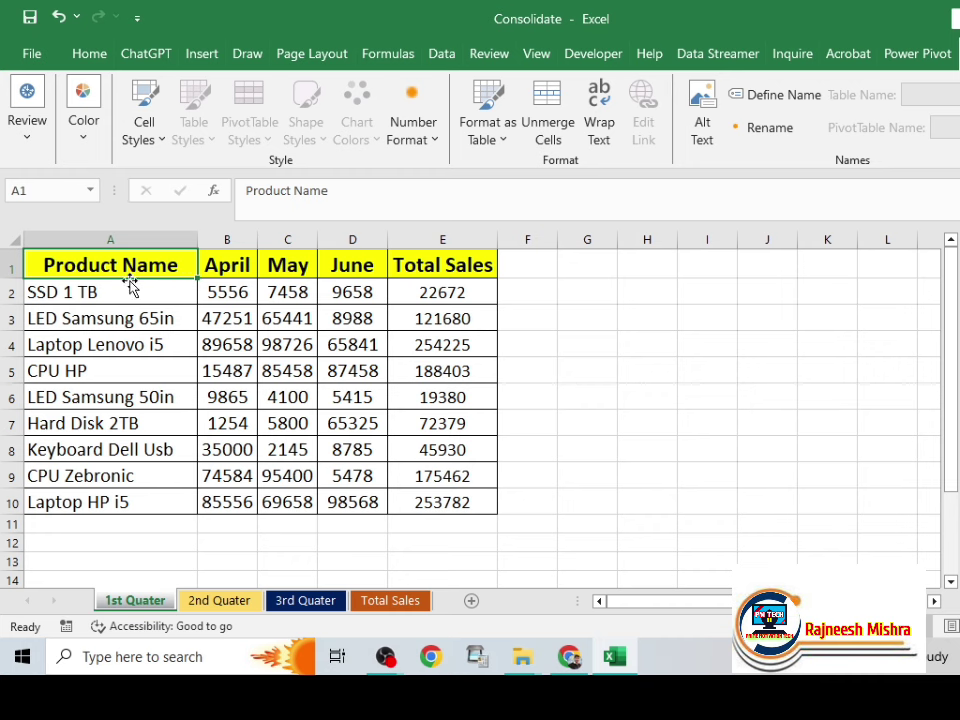
pyautogui.moveTo(152, 275); pyautogui.dragTo(430, 497)
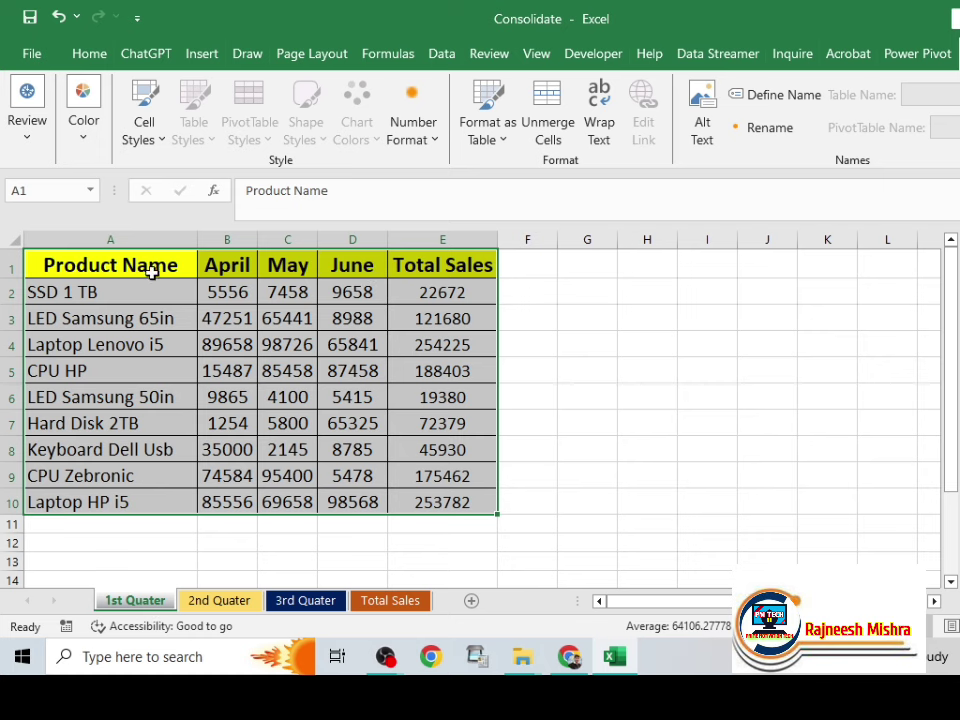
pyautogui.click(330, 340)
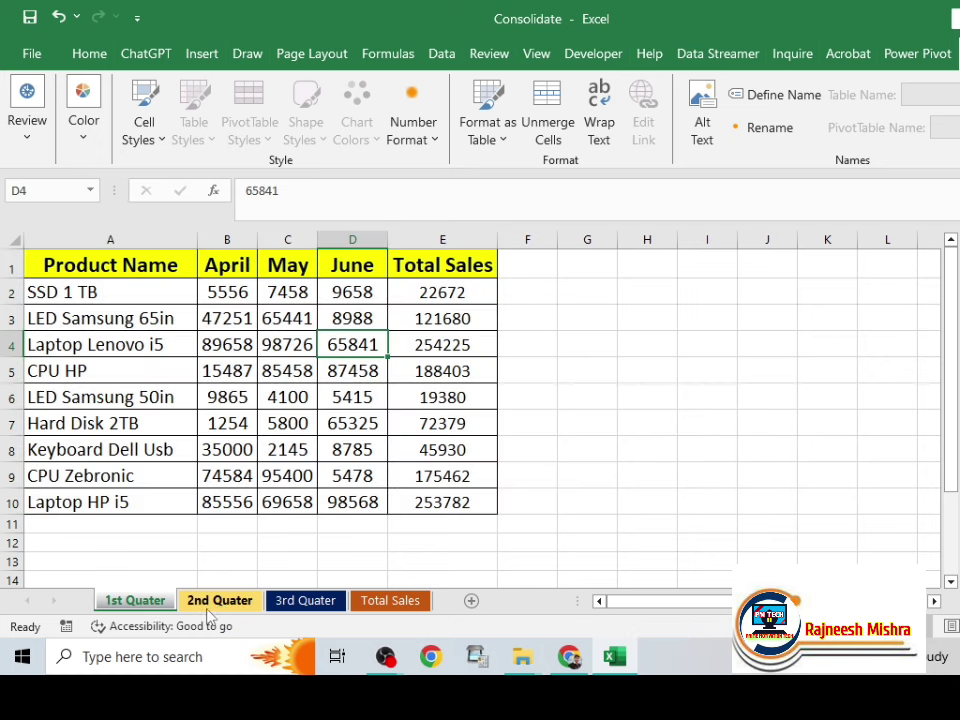
# Flip between the 1st, 2nd and 3rd Quater sheets to compare their tables
pyautogui.click(220, 602)
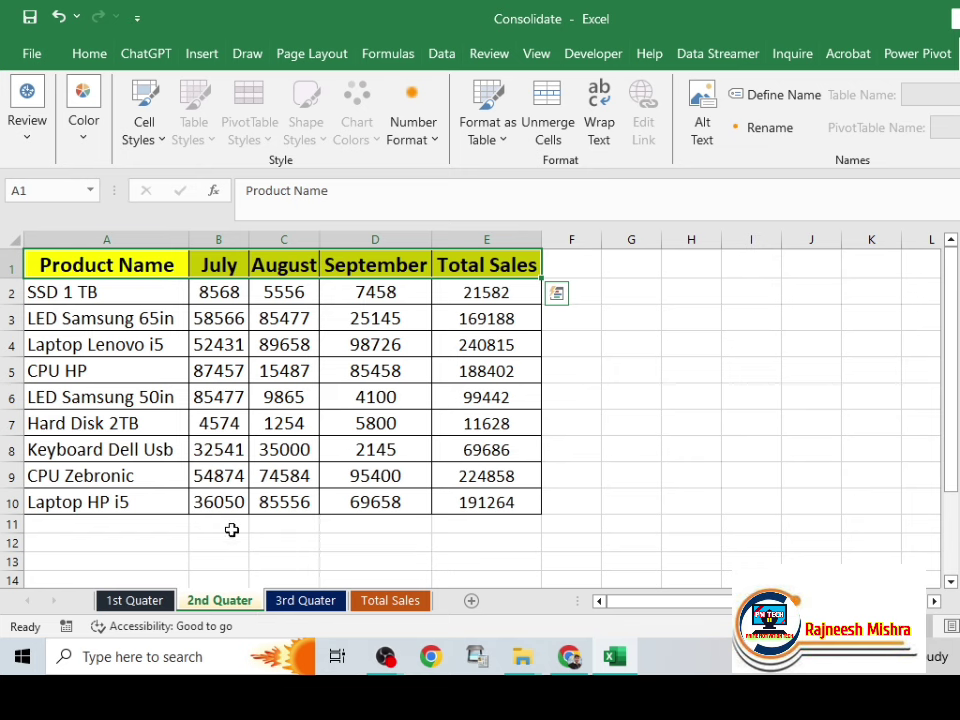
pyautogui.click(297, 601)
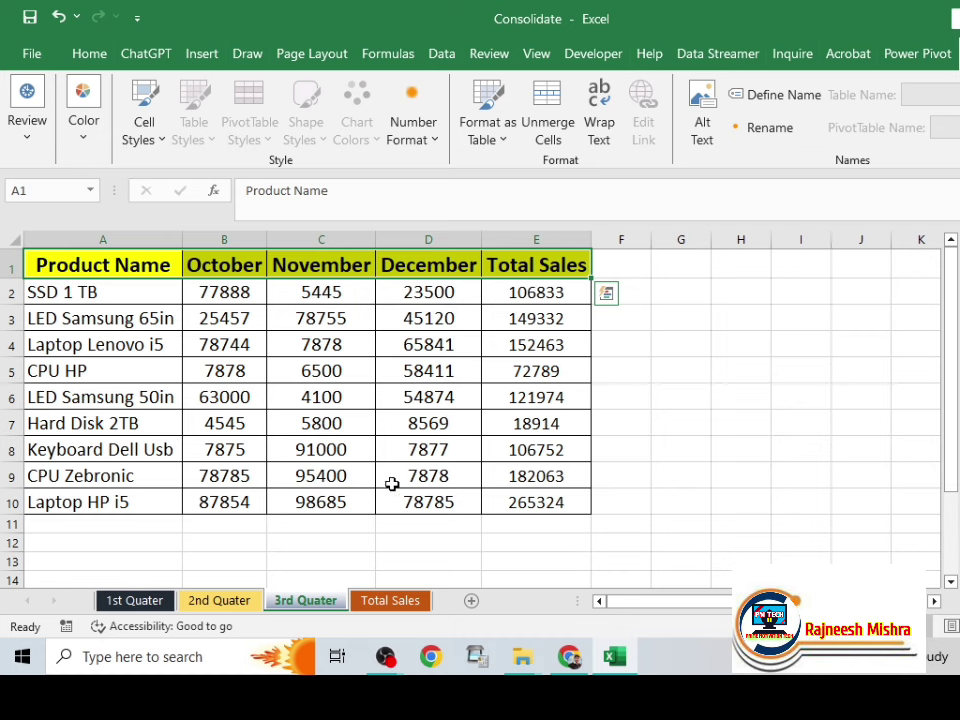
pyautogui.click(134, 600)
pyautogui.click(222, 600)
pyautogui.click(300, 600)
pyautogui.click(215, 602)
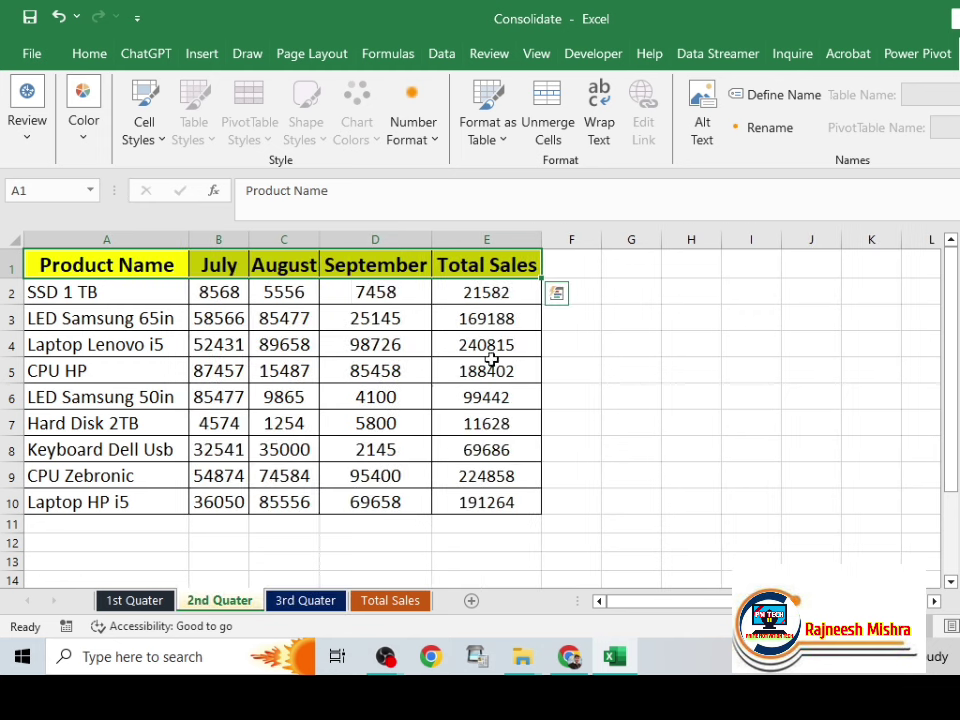
pyautogui.click(135, 600)
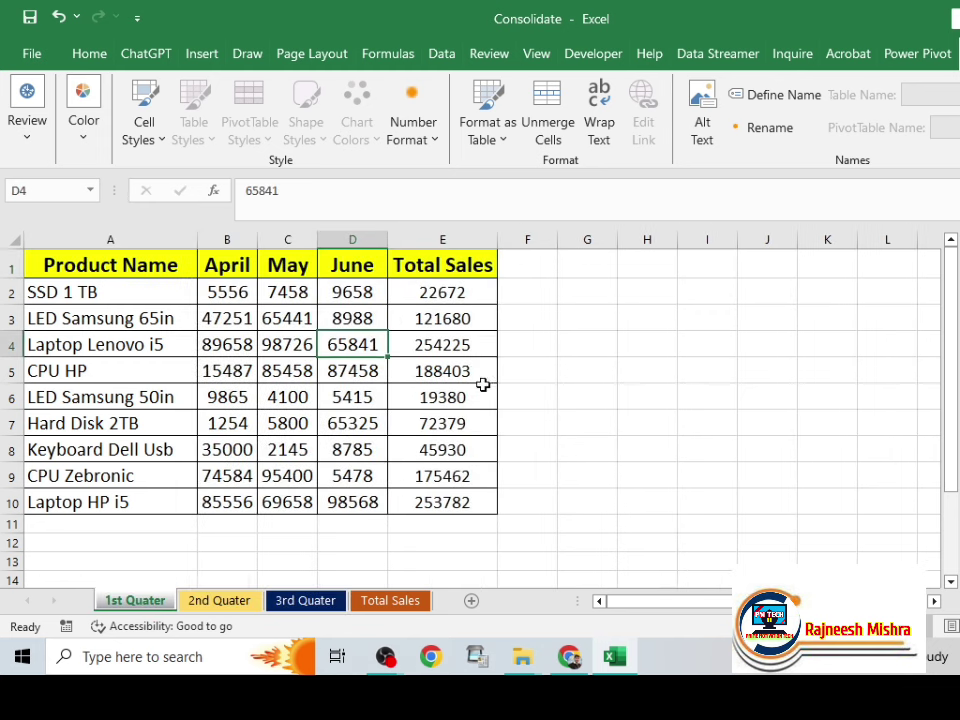
# Check the June CPU HP value on 1st Quater, then go to the empty Total Sales sheet
pyautogui.click(462, 301)
pyautogui.click(356, 371)
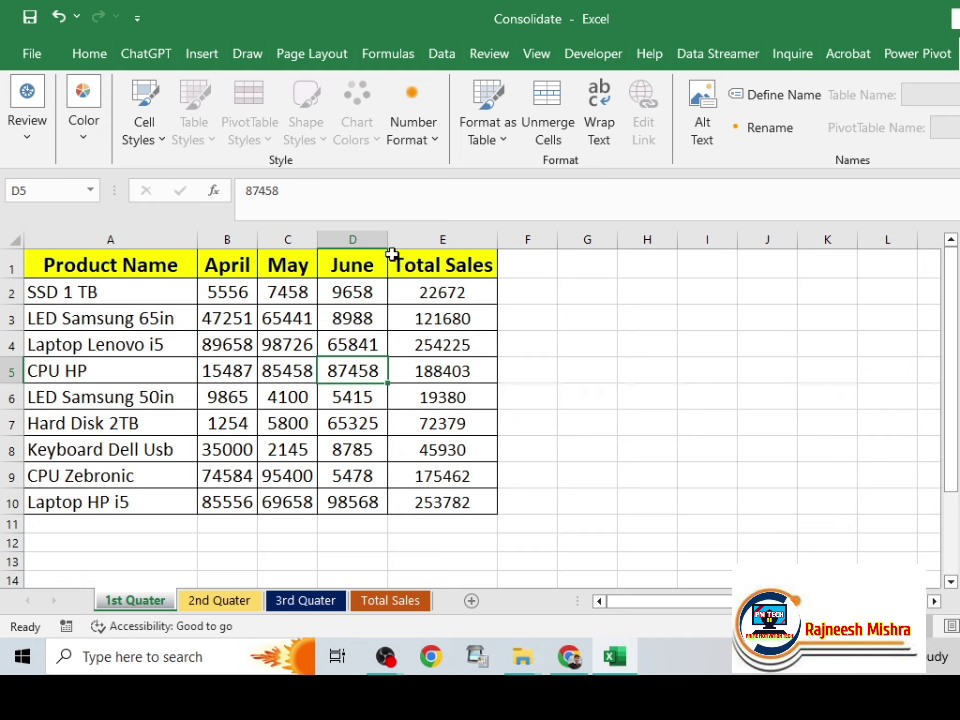
pyautogui.click(375, 601)
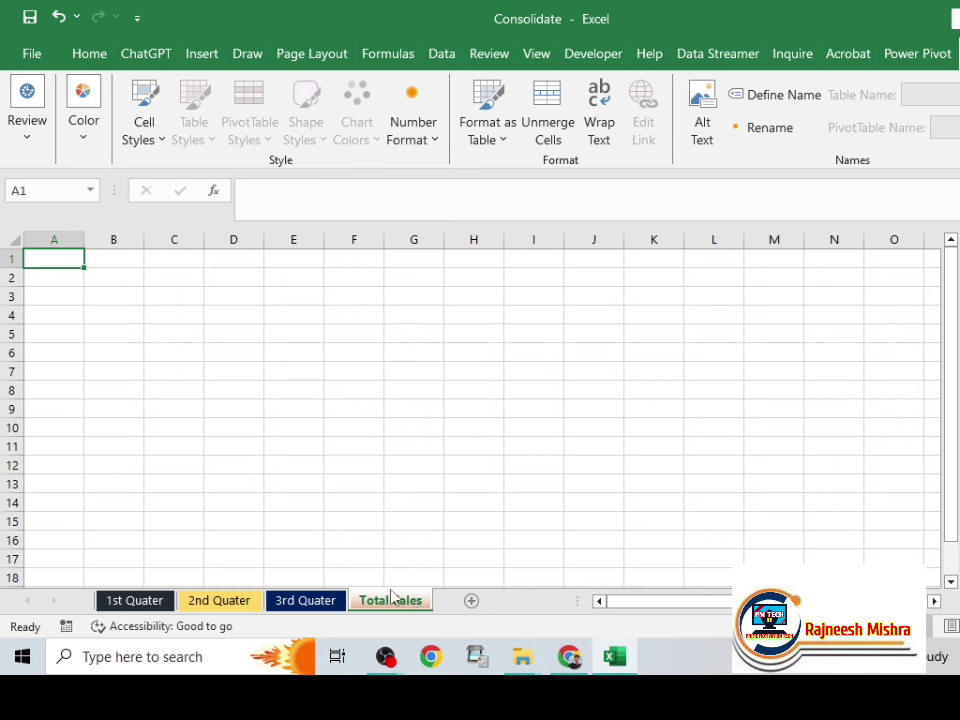
# Cycle through the three quarter sheets, return to Total Sales, and bring up the Data ribbon
pyautogui.click(301, 605)
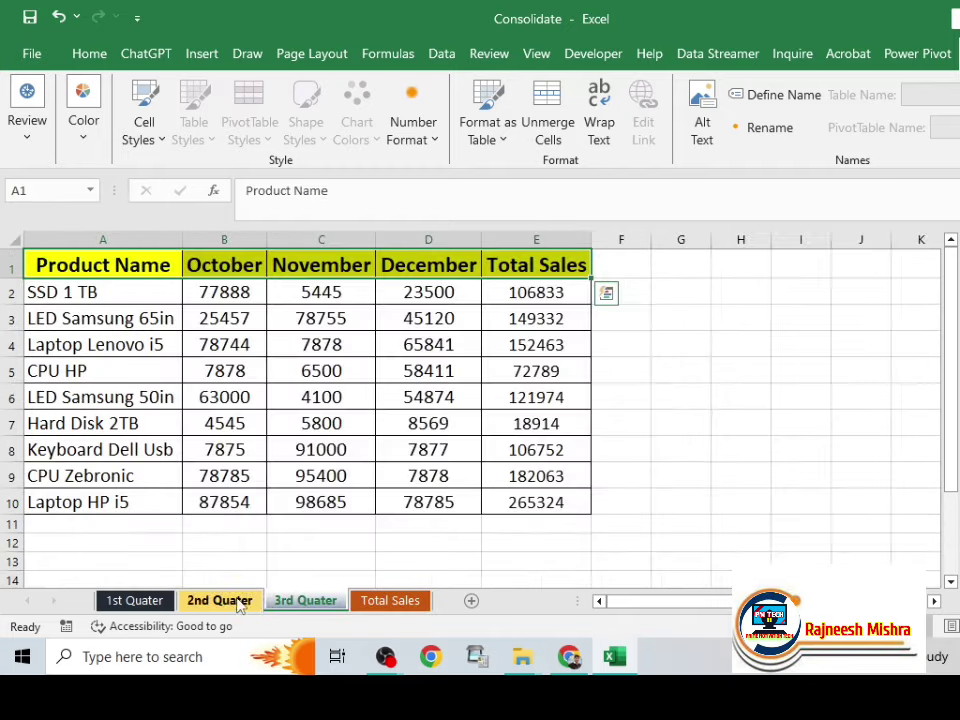
pyautogui.click(219, 601)
pyautogui.click(140, 601)
pyautogui.click(215, 601)
pyautogui.click(286, 604)
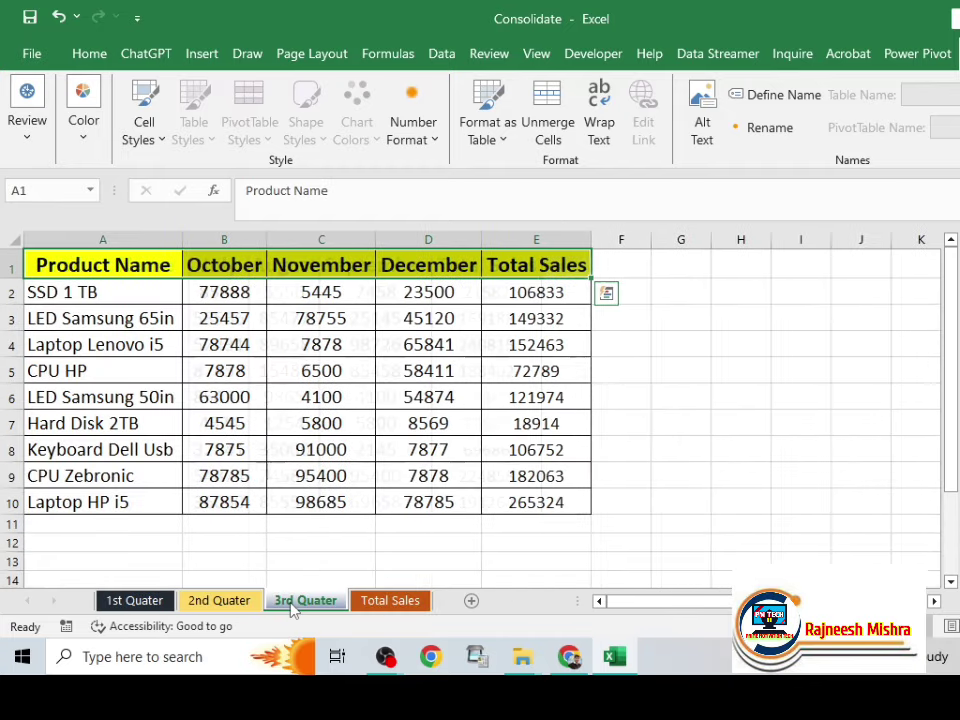
pyautogui.click(383, 604)
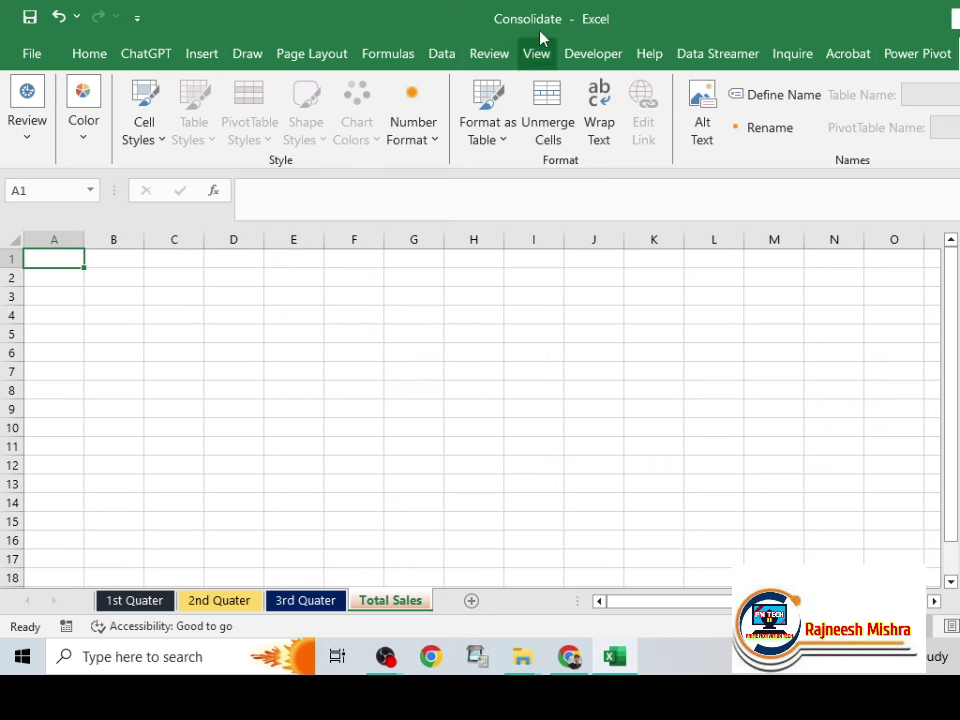
pyautogui.click(441, 58)
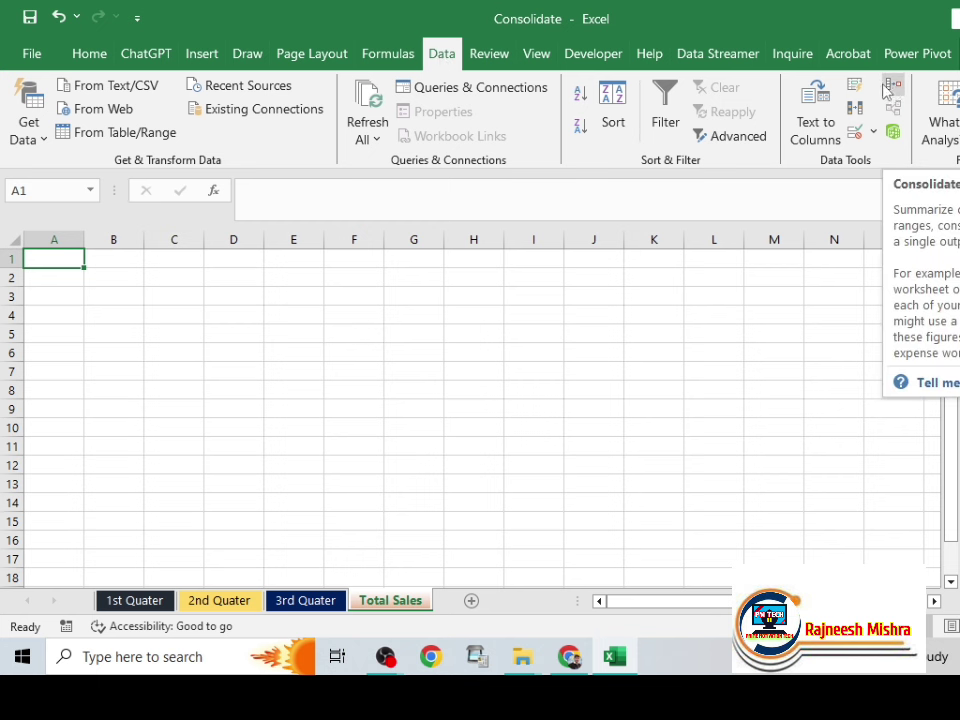
# Open Consolidate over Total Sales, keep the Sum function, and focus the Reference box
pyautogui.click(889, 92)
pyautogui.click(891, 92)
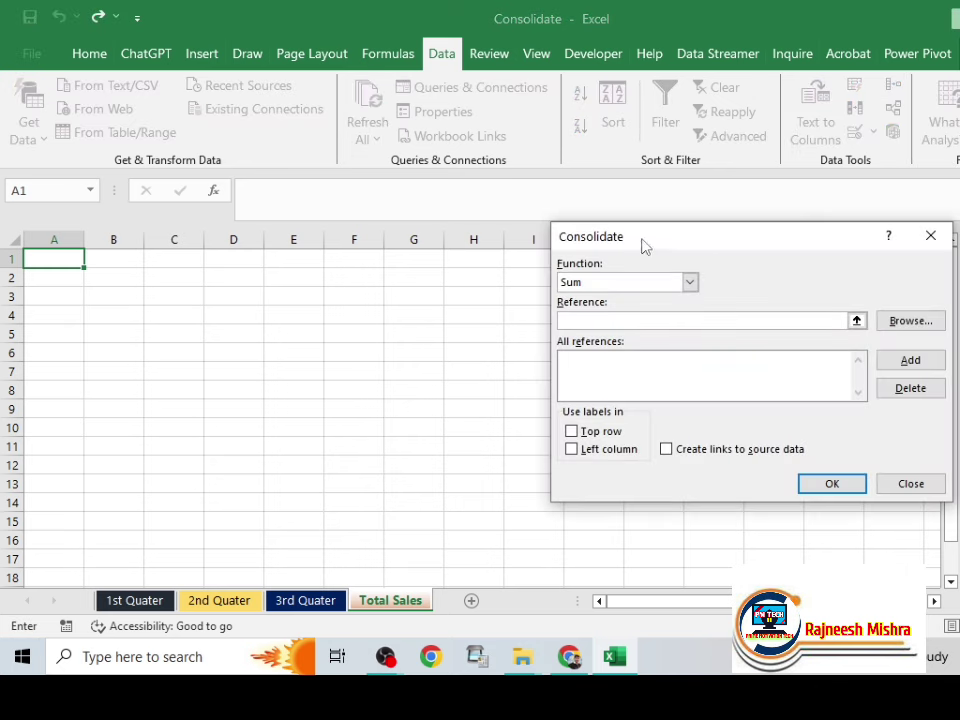
pyautogui.moveTo(645, 246); pyautogui.dragTo(447, 273)
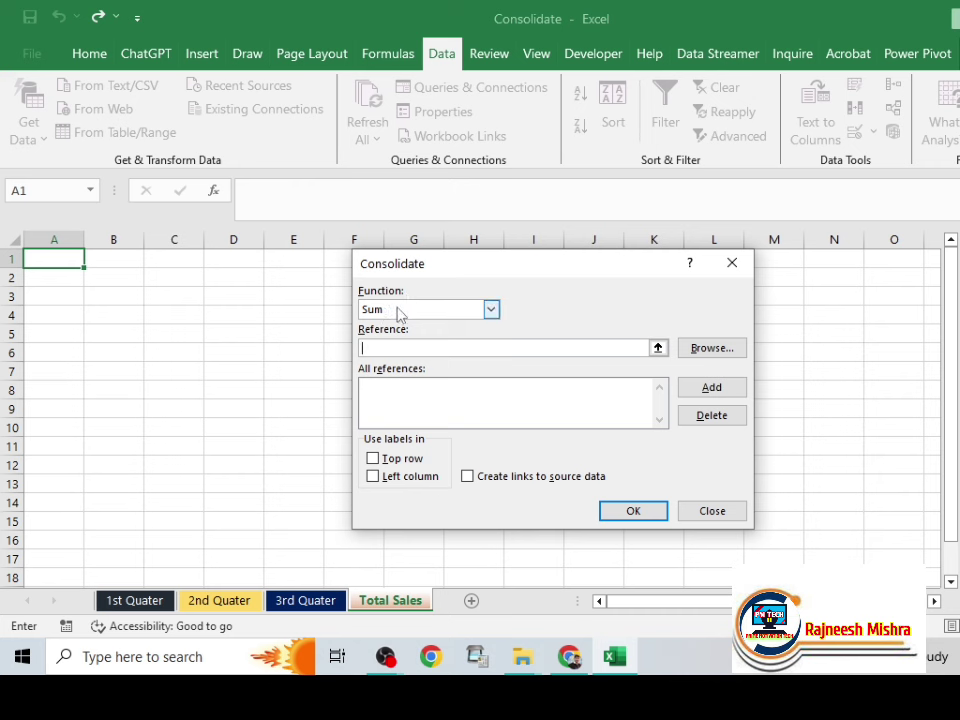
pyautogui.click(450, 312)
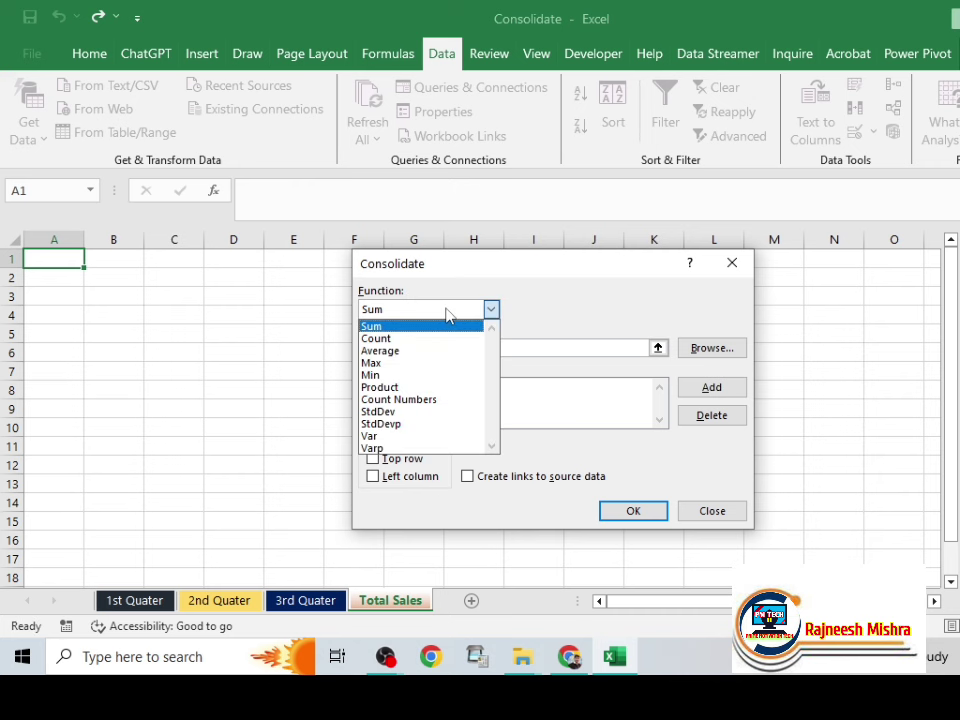
pyautogui.click(393, 315)
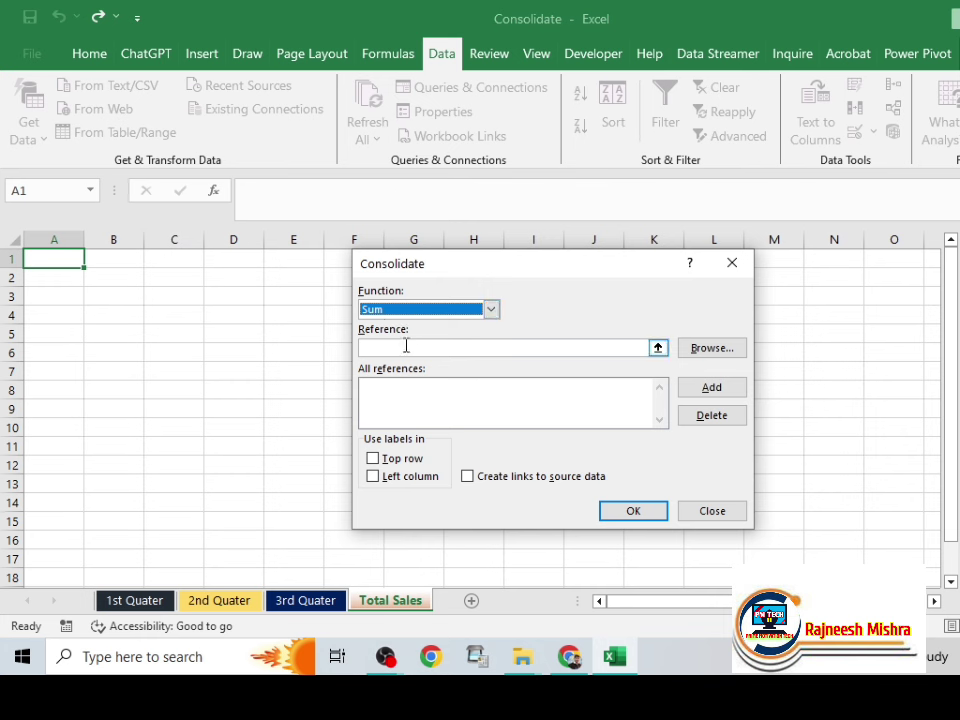
pyautogui.click(406, 346)
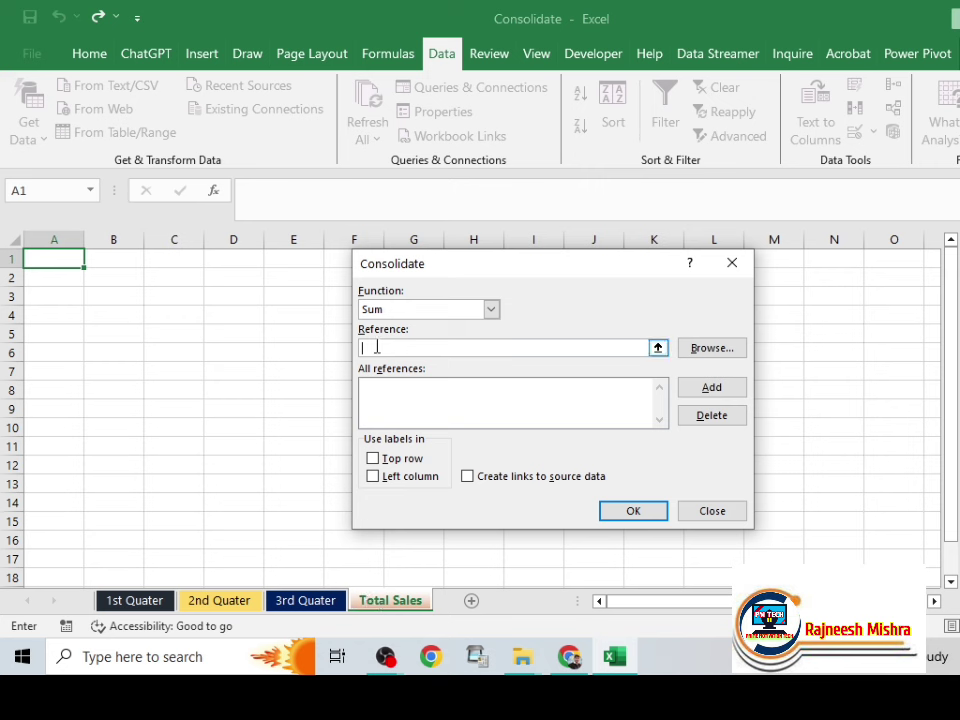
# Add A1:E10 from the 1st, 2nd and 3rd Quater sheets as three consolidation references
pyautogui.click(138, 601)
pyautogui.moveTo(524, 273); pyautogui.dragTo(689, 276)
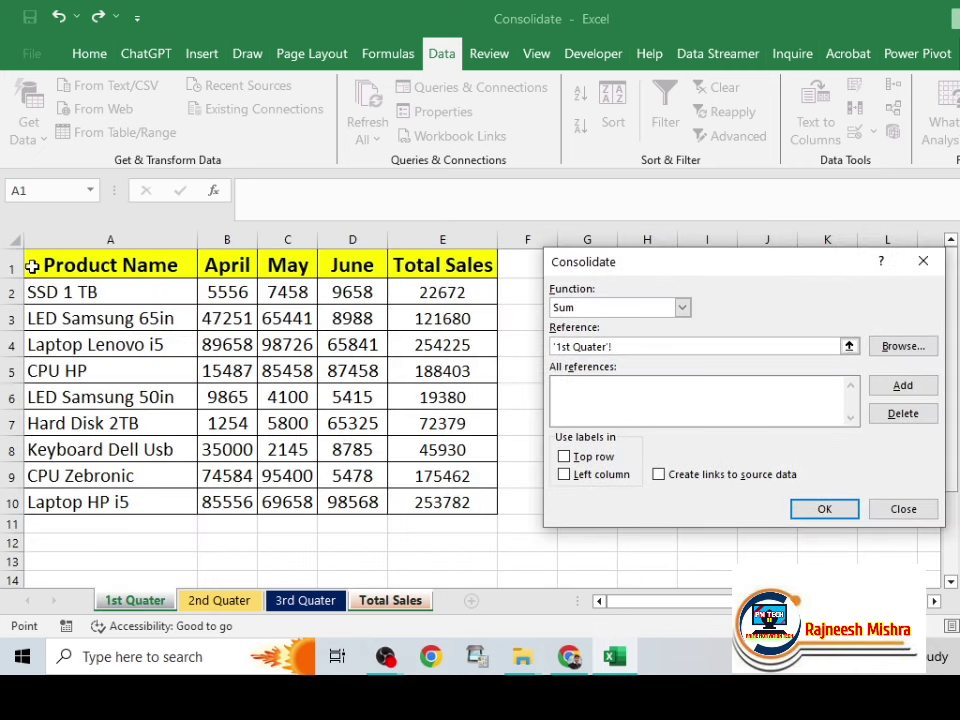
pyautogui.moveTo(40, 265); pyautogui.dragTo(421, 511)
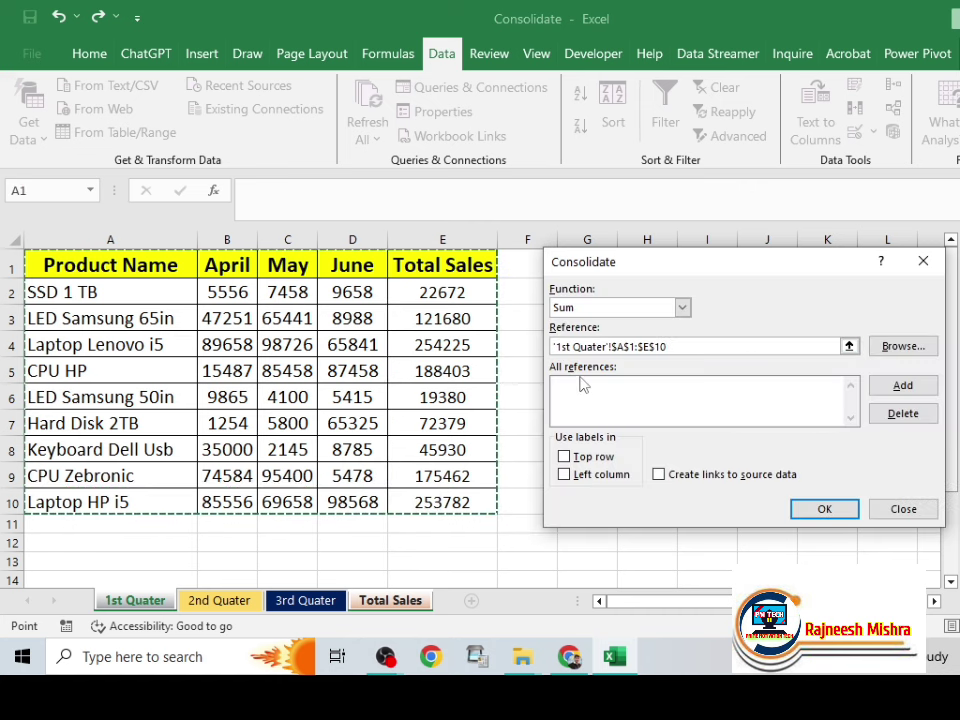
pyautogui.click(903, 386)
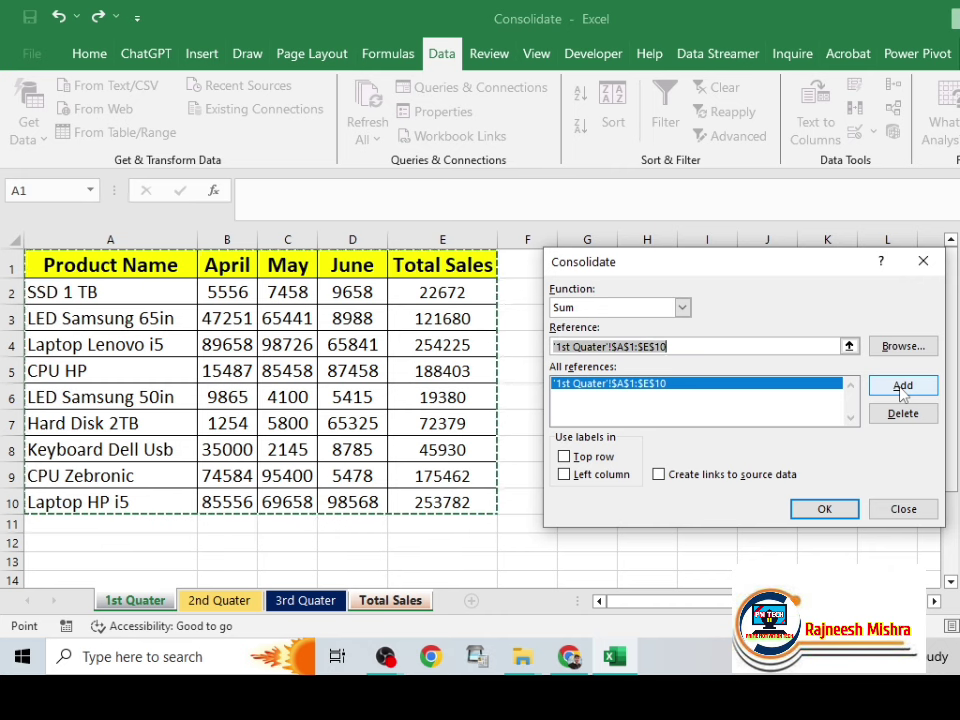
pyautogui.click(222, 601)
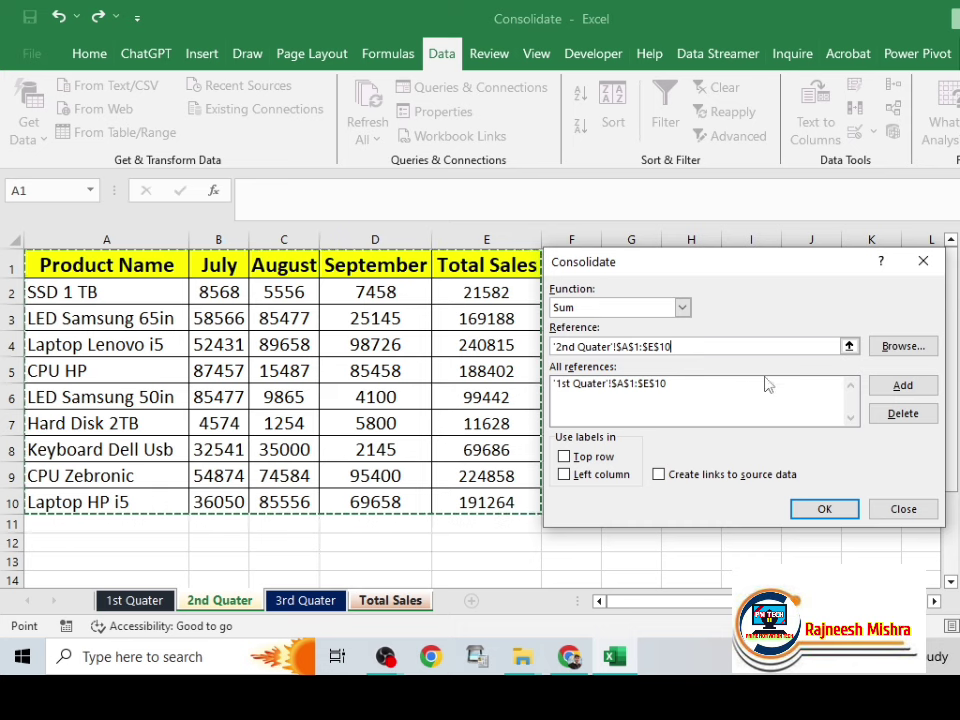
pyautogui.click(903, 385)
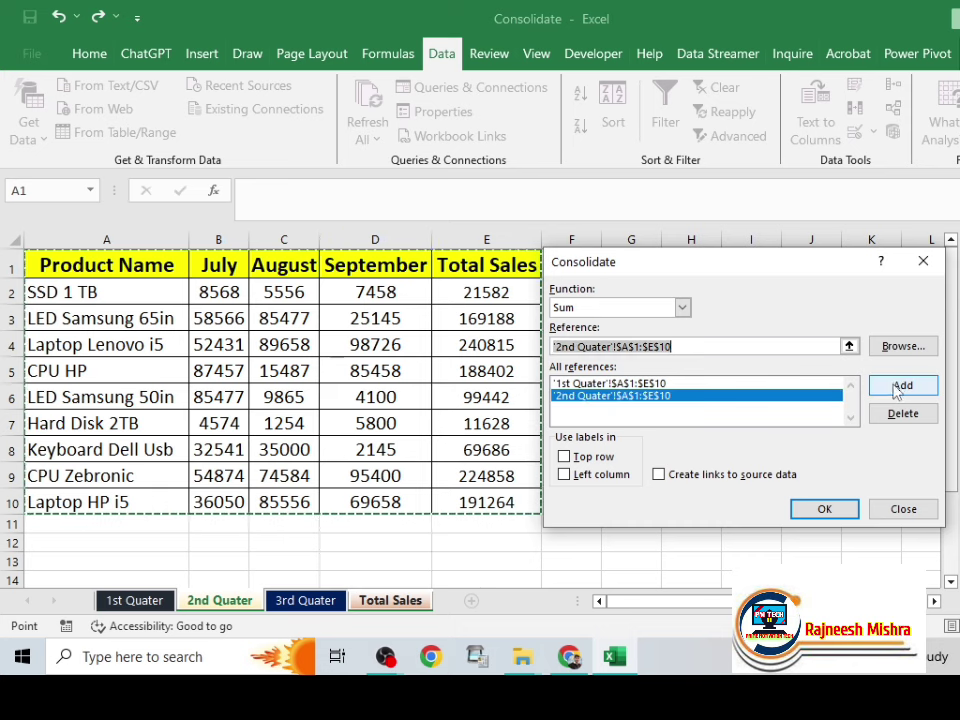
pyautogui.click(313, 600)
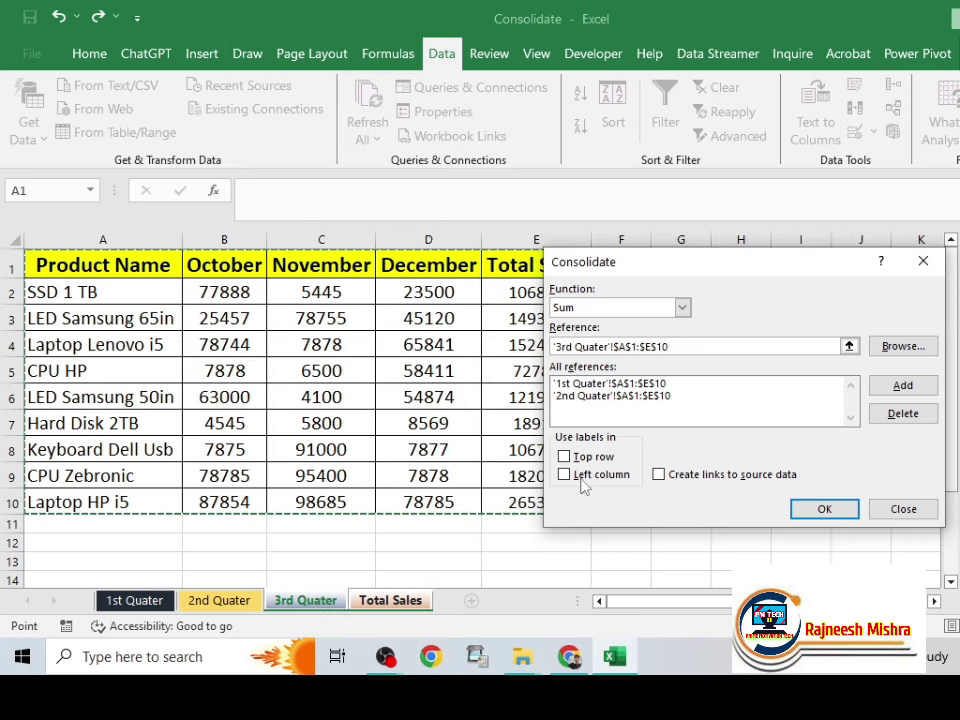
pyautogui.click(902, 388)
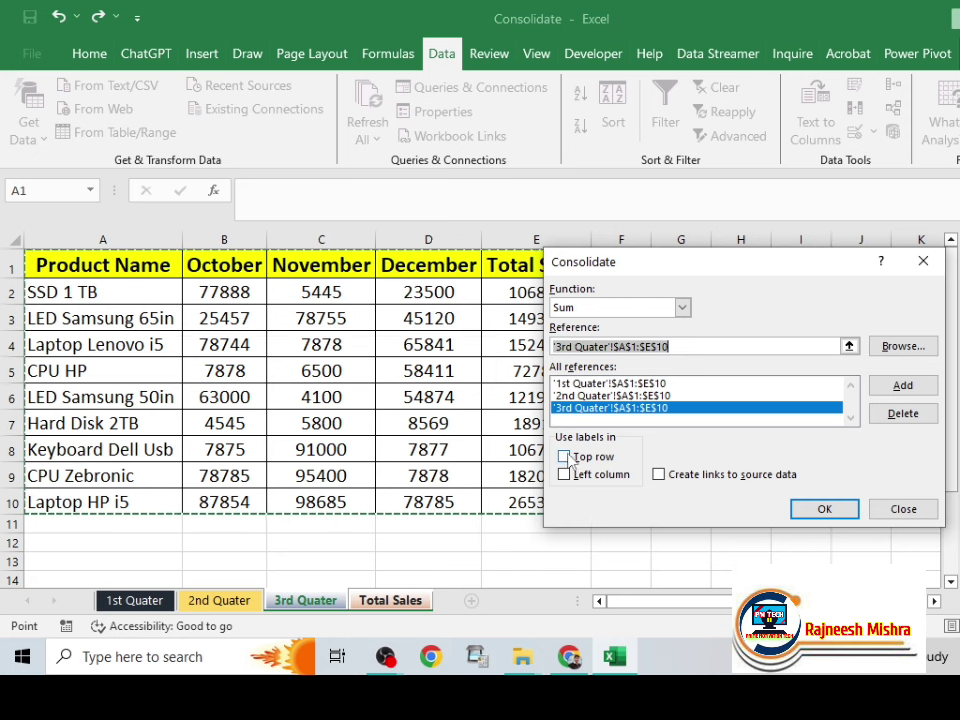
# Consolidate with Top row, Left column and Create links to source data all checked
pyautogui.click(564, 457)
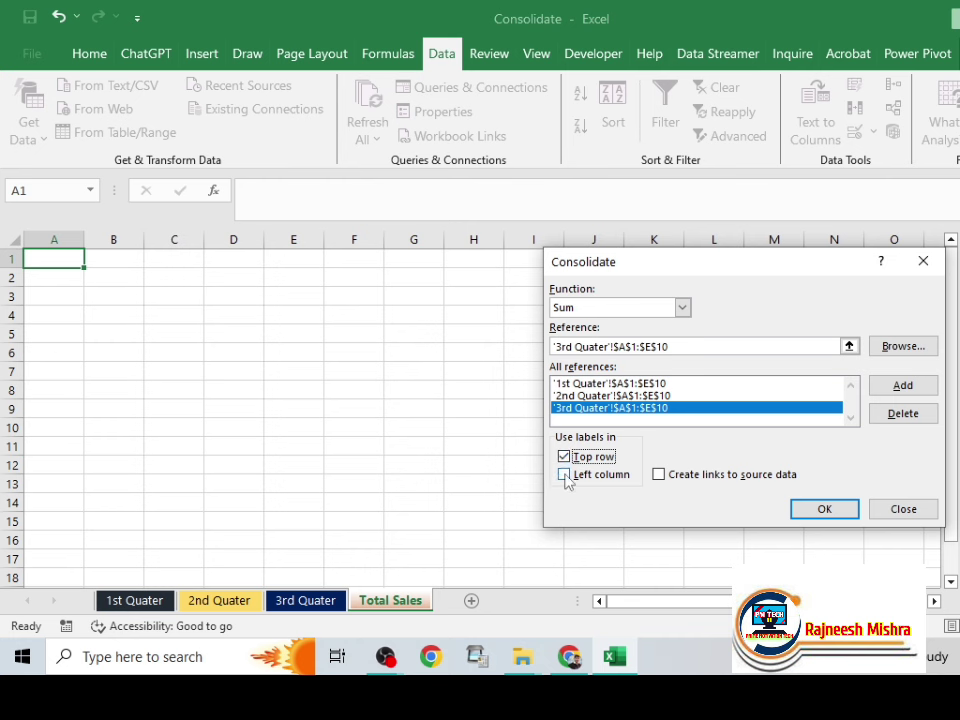
pyautogui.click(564, 474)
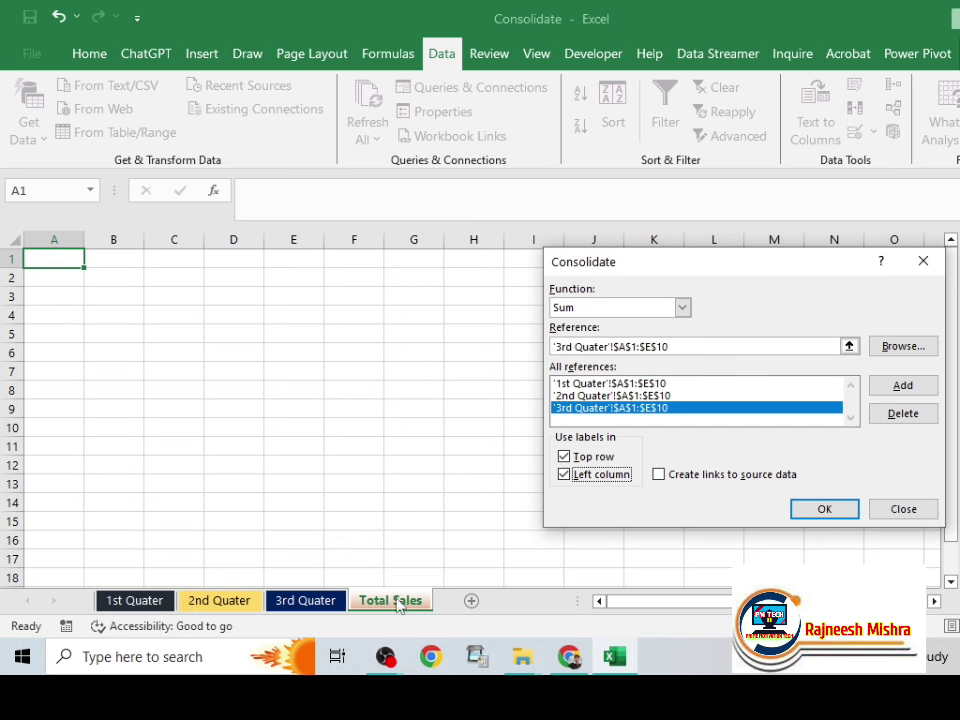
pyautogui.click(659, 475)
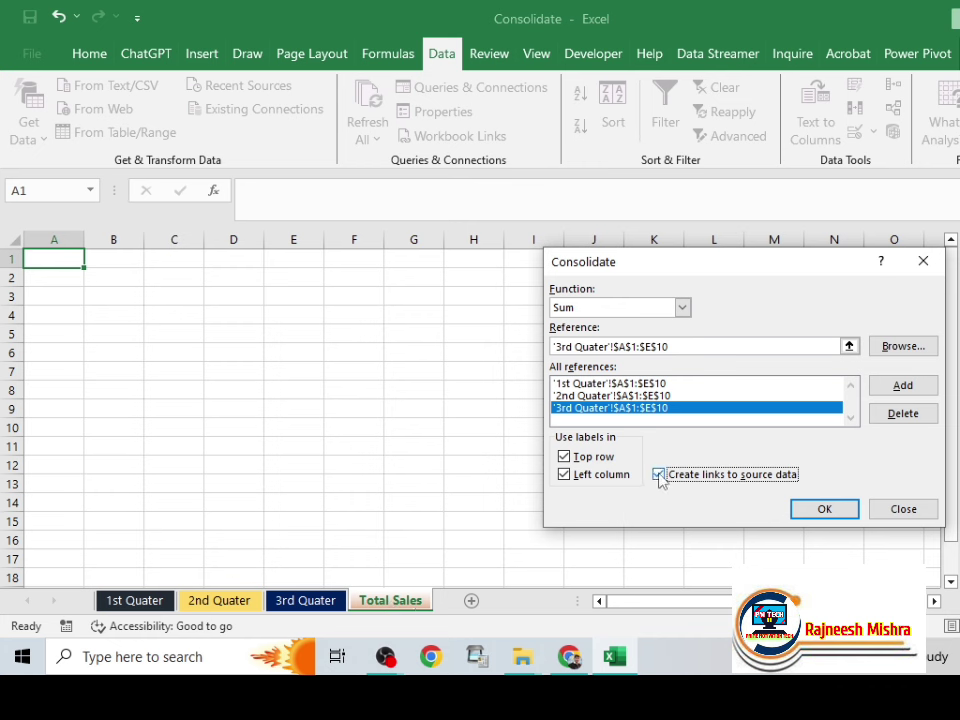
pyautogui.click(826, 511)
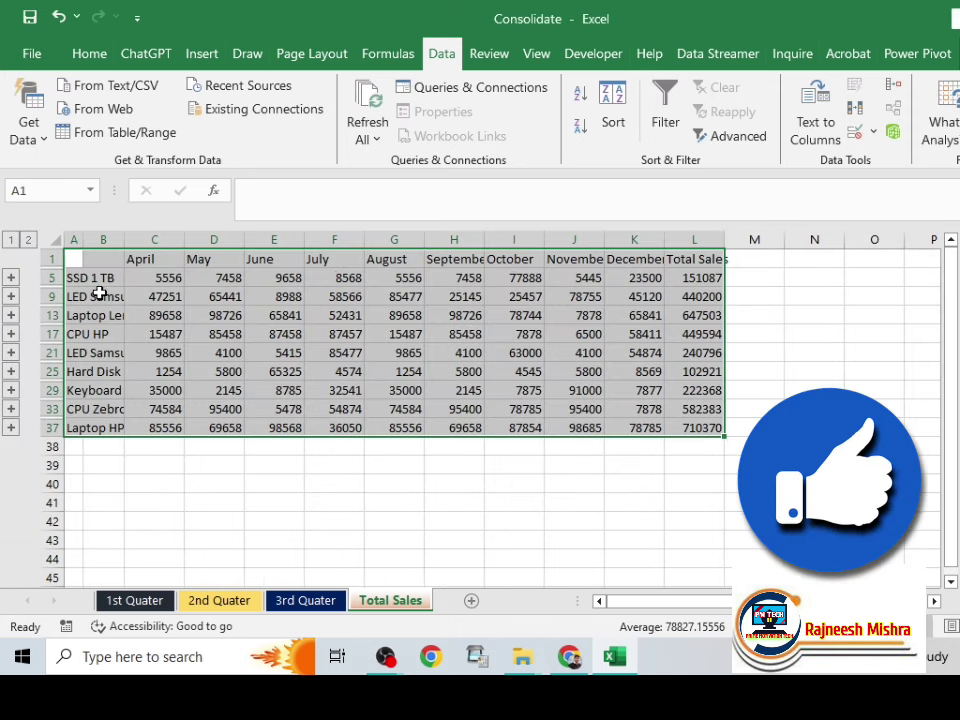
# Widen column B for product names and column H for September on Total Sales
pyautogui.moveTo(124, 240); pyautogui.dragTo(180, 257)
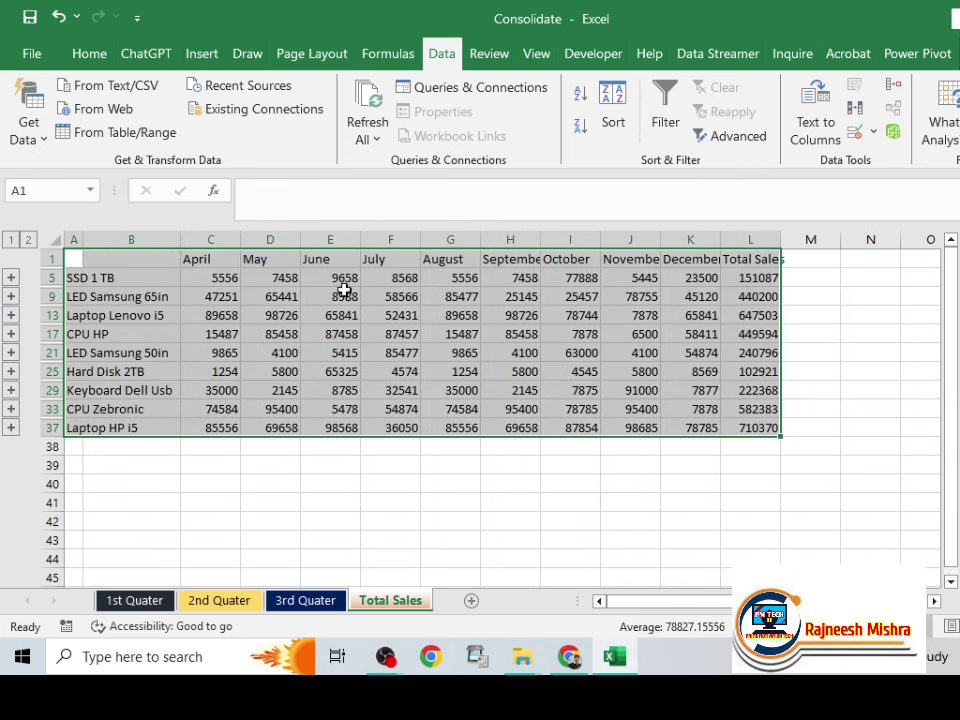
pyautogui.moveTo(542, 242); pyautogui.dragTo(566, 253)
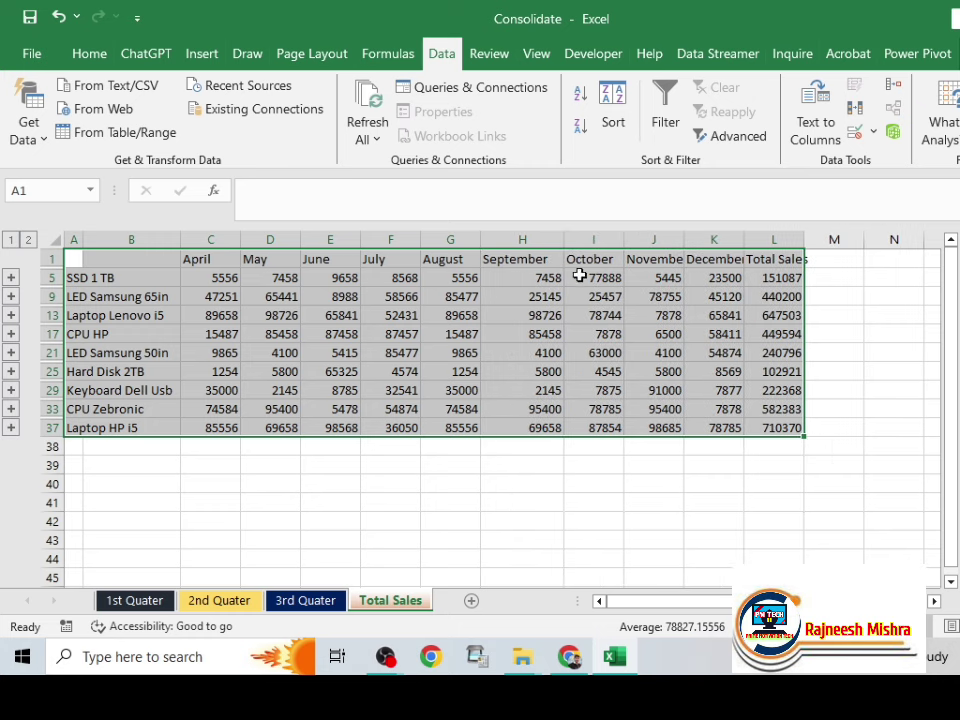
pyautogui.click(134, 600)
pyautogui.click(220, 601)
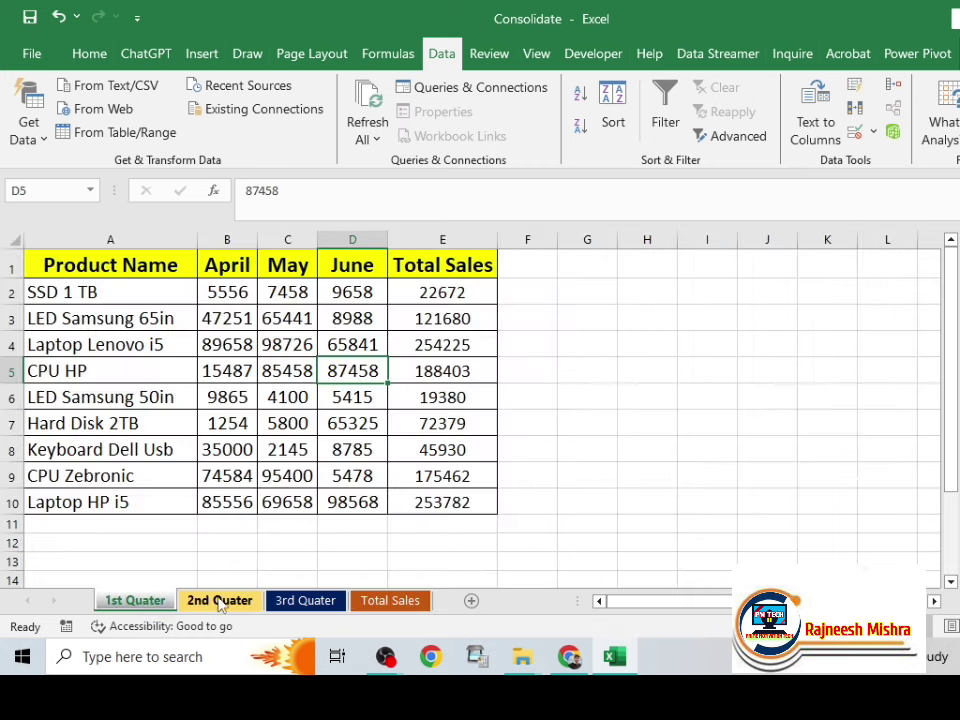
pyautogui.click(220, 601)
pyautogui.click(305, 601)
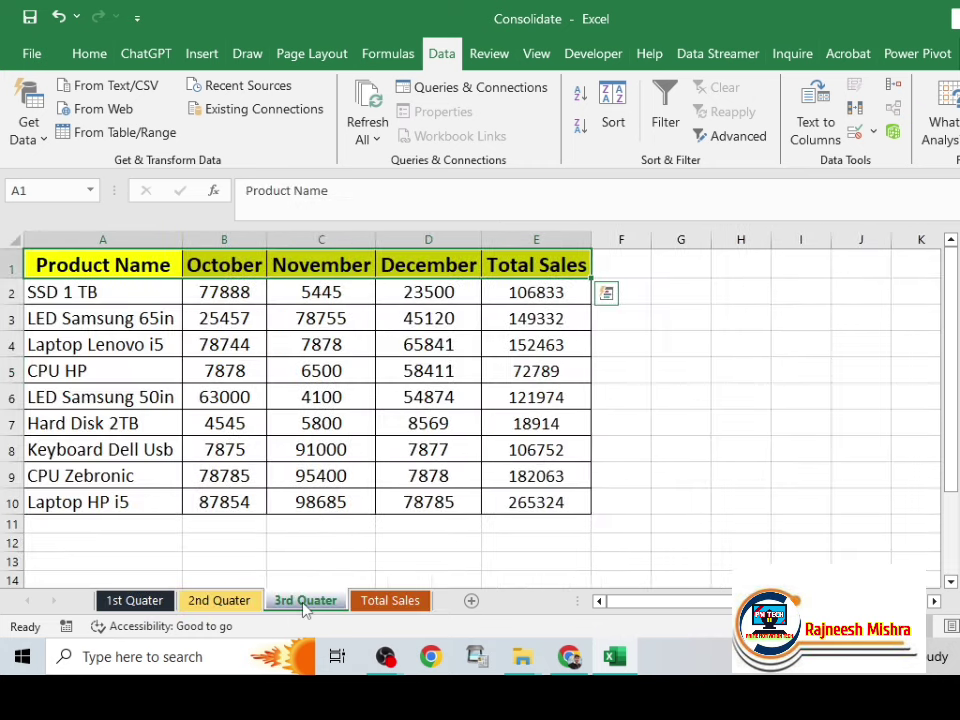
pyautogui.click(390, 601)
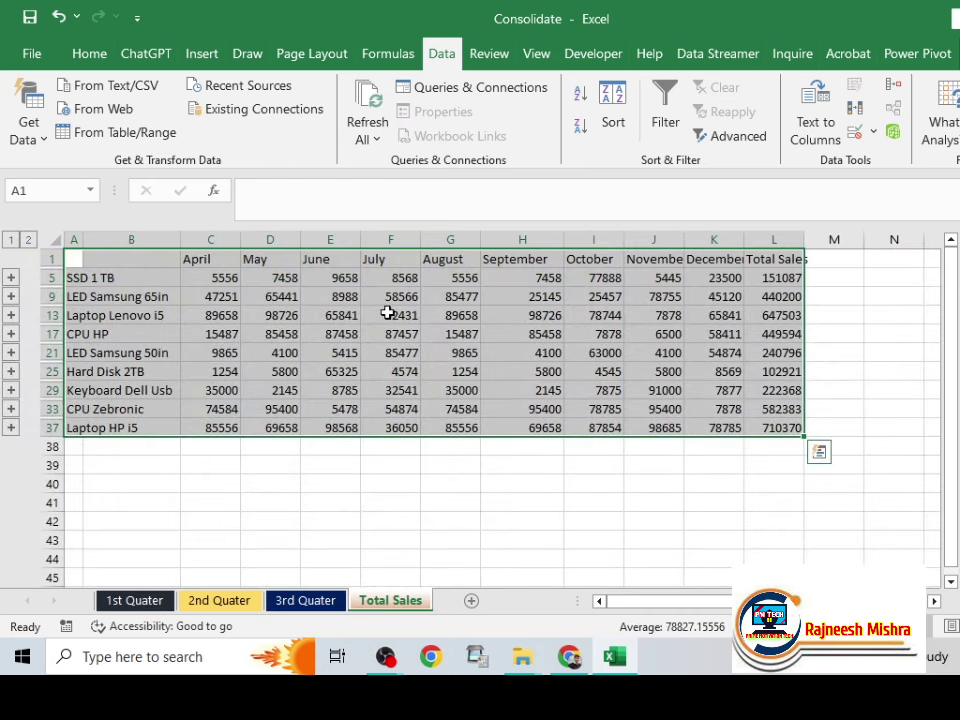
# Widen columns J, K and L to fit November, December and Total Sales, then view 2nd Quater
pyautogui.moveTo(684, 239); pyautogui.dragTo(709, 239)
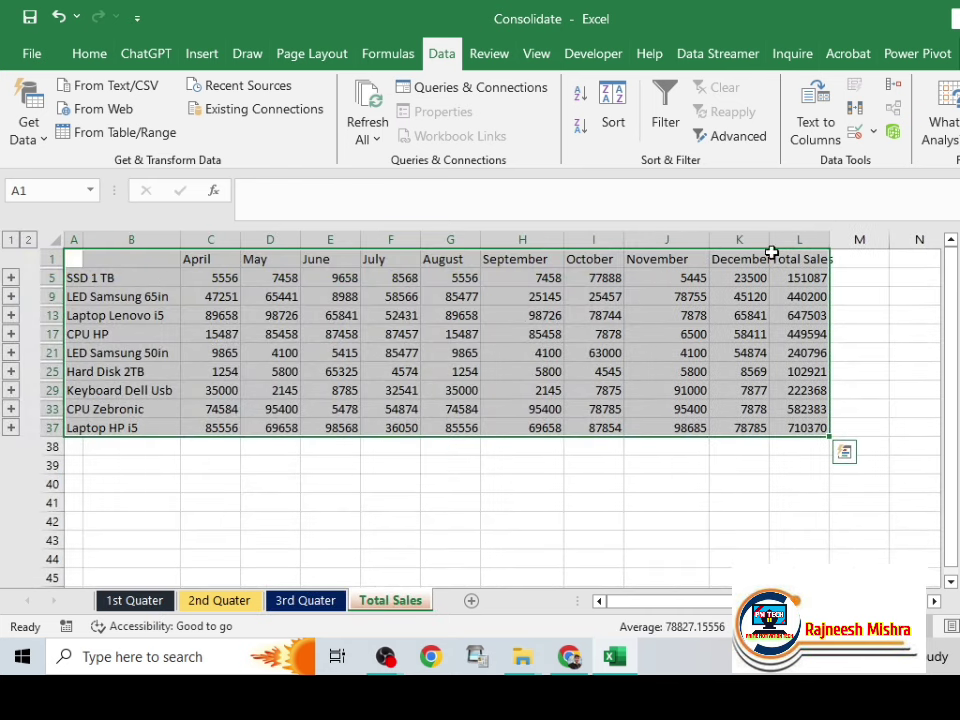
pyautogui.moveTo(769, 240); pyautogui.dragTo(784, 240)
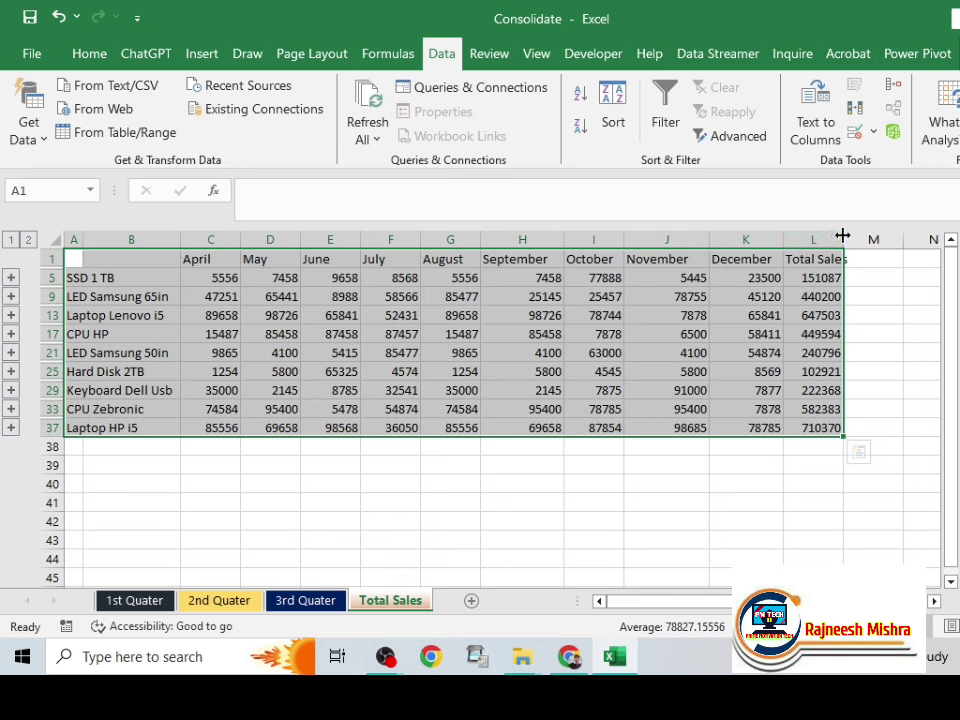
pyautogui.moveTo(843, 240); pyautogui.dragTo(876, 240)
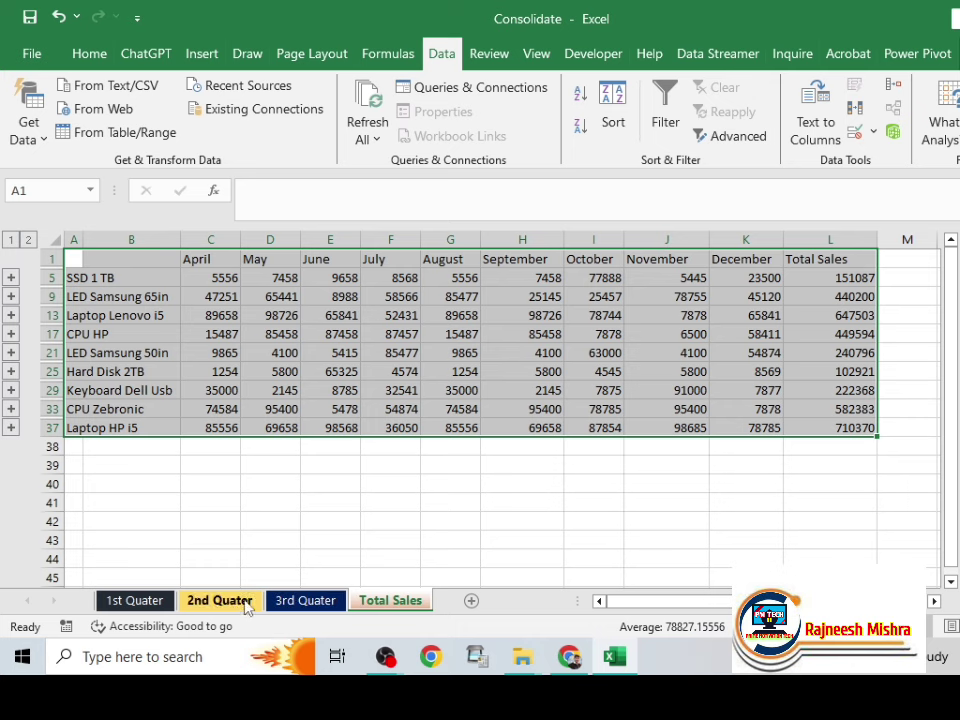
pyautogui.click(135, 600)
pyautogui.click(200, 602)
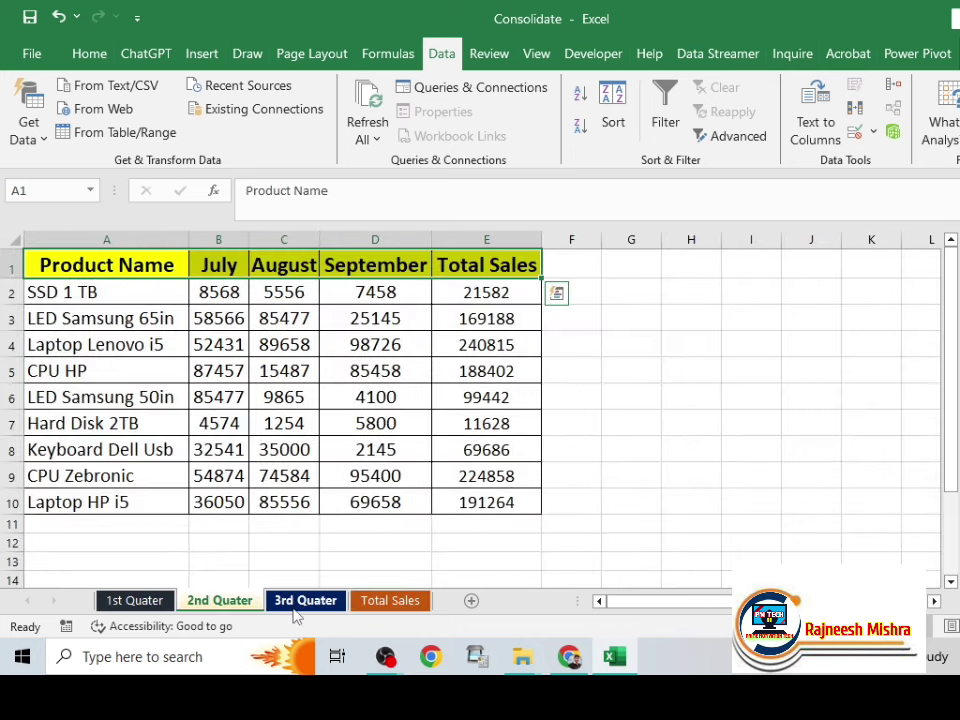